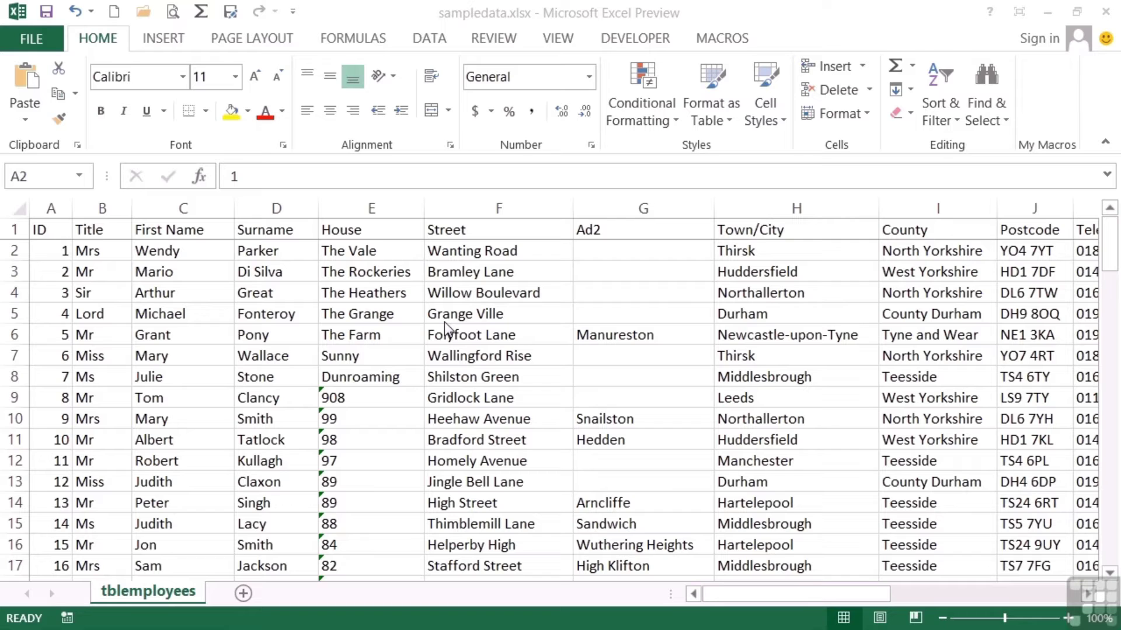
Insert a blank column E before the House column
click(370, 206)
right_click(370, 206)
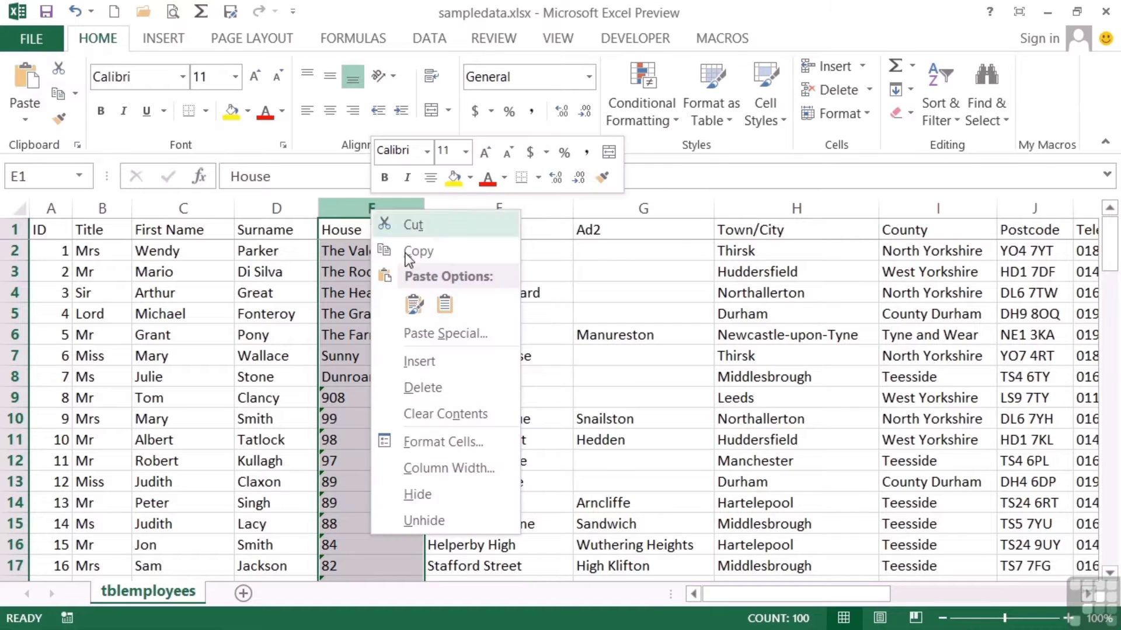
click(440, 360)
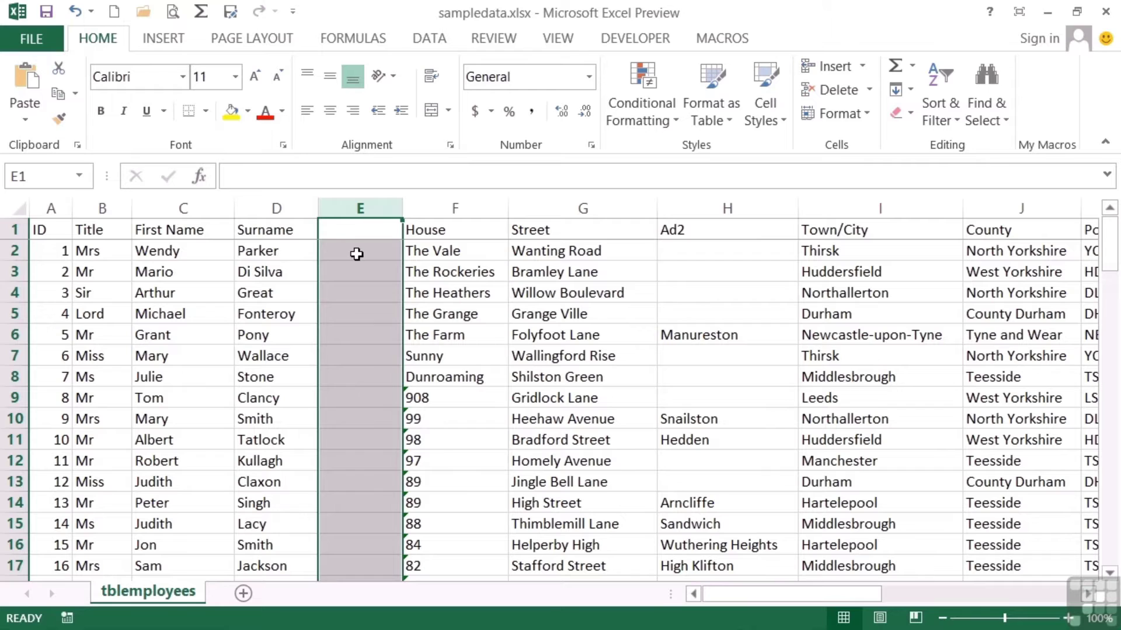
Enter the sample 'Mrs P' in E2, try Flash Fill on it, then undo the fill
click(357, 253)
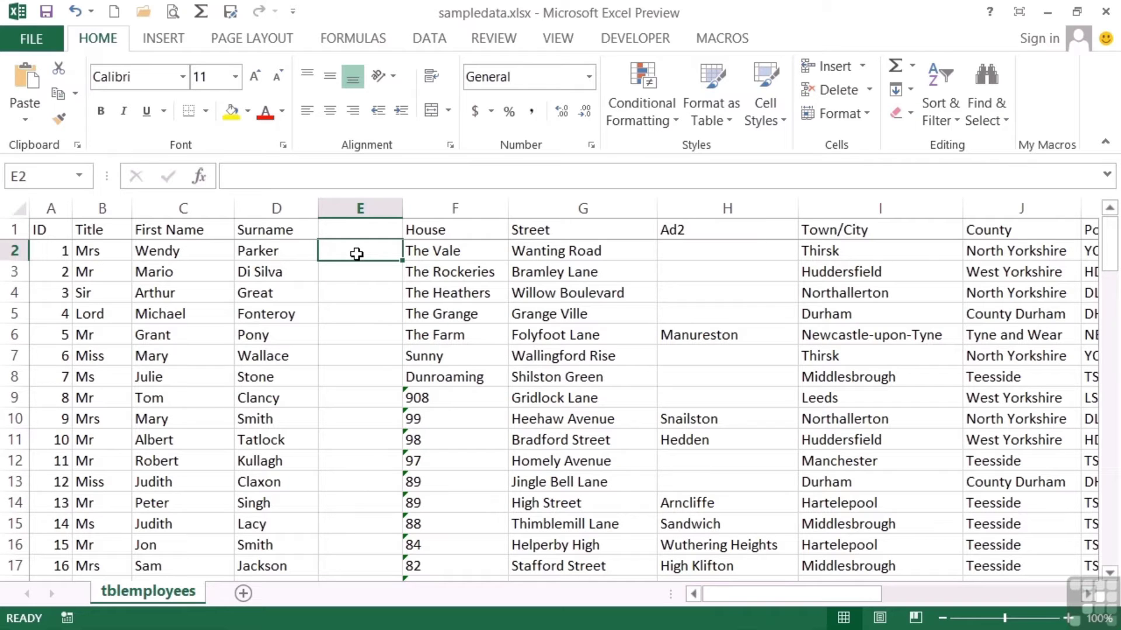
text(Mrs P)
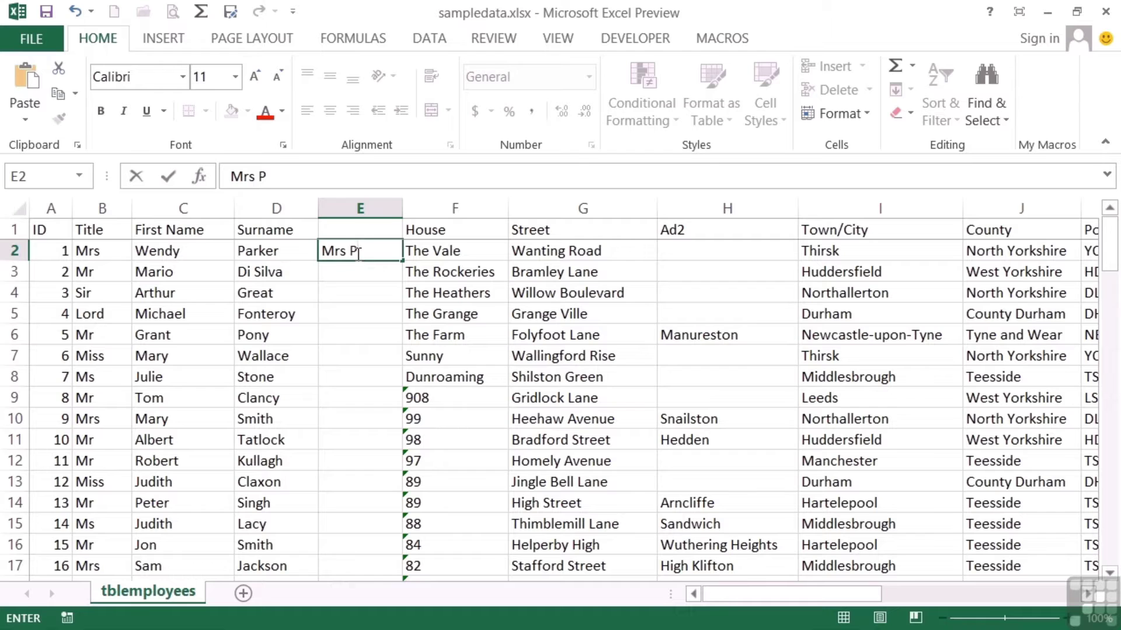
key(Tab)
click(356, 253)
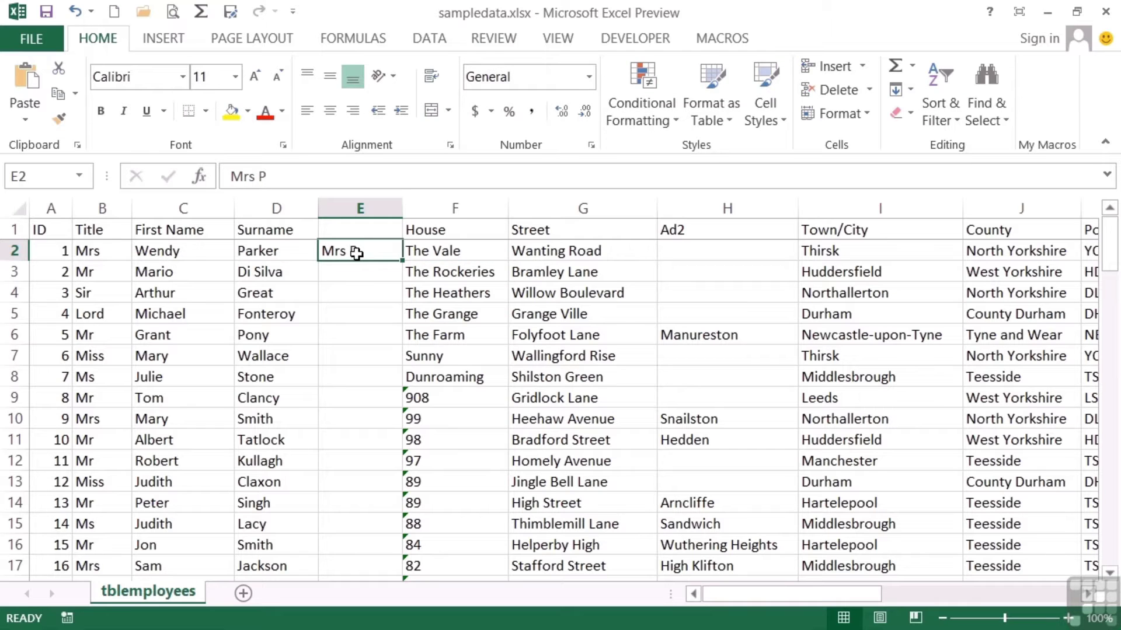
click(430, 40)
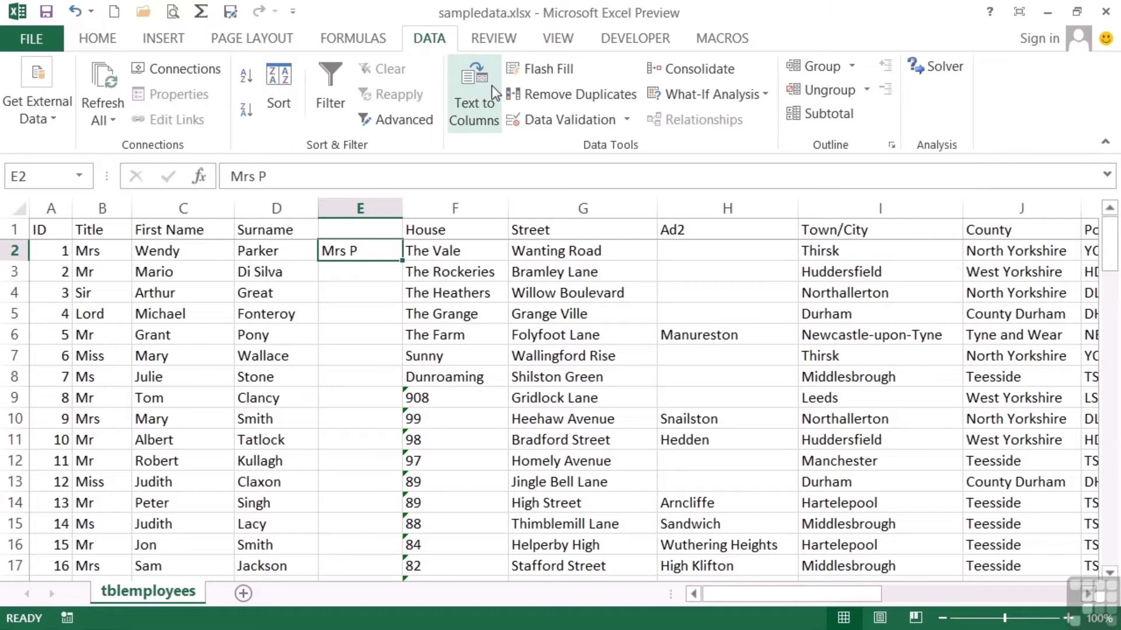
click(547, 69)
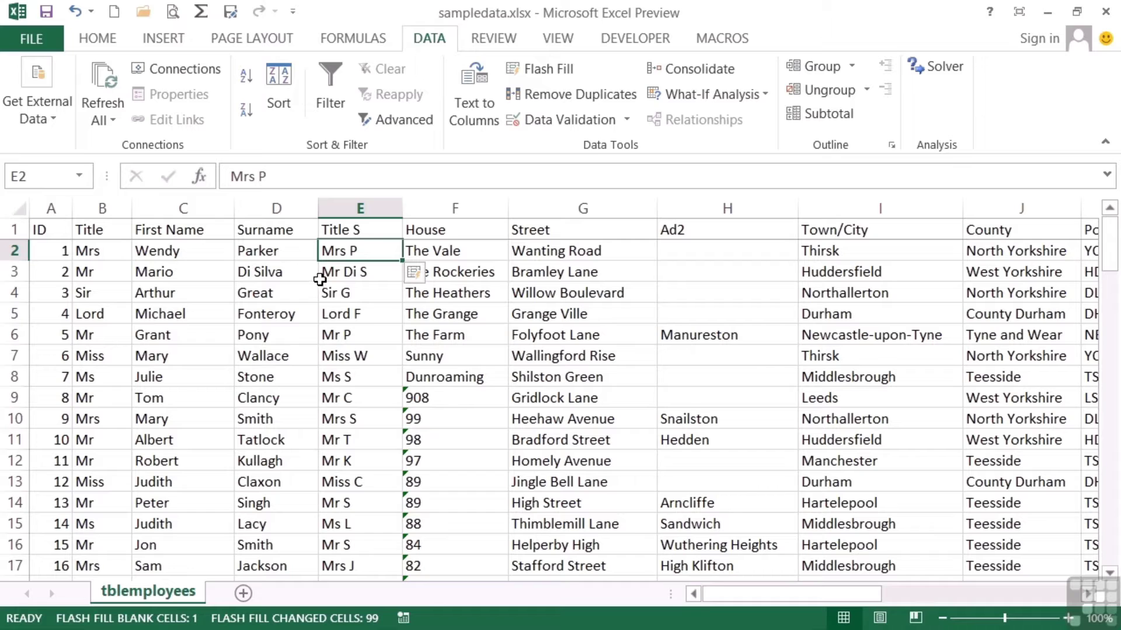
click(433, 276)
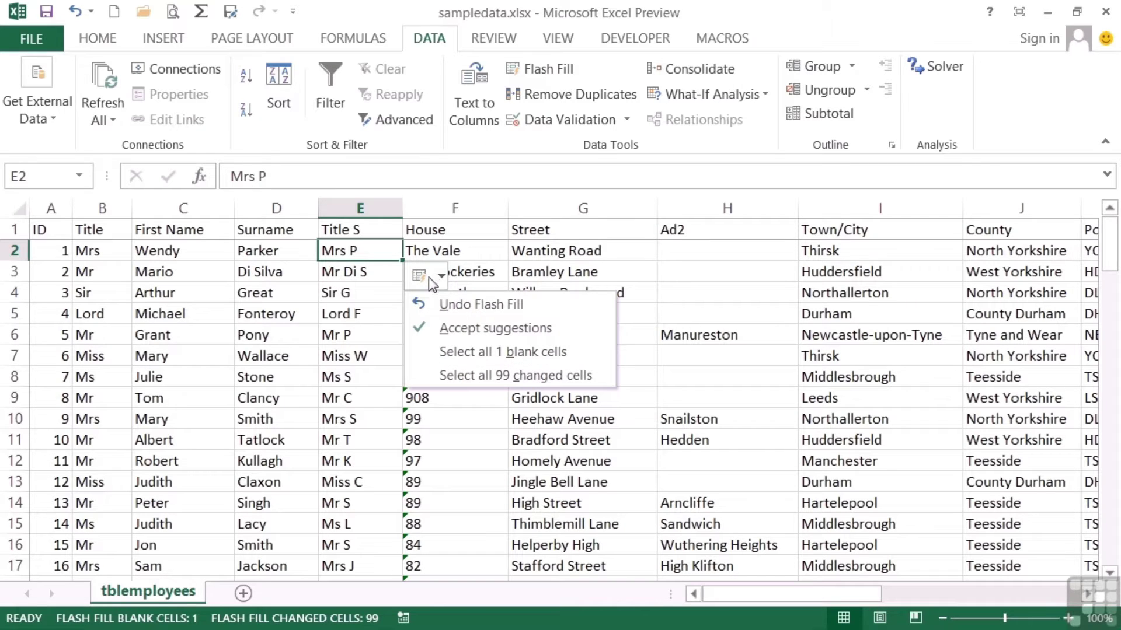
click(485, 305)
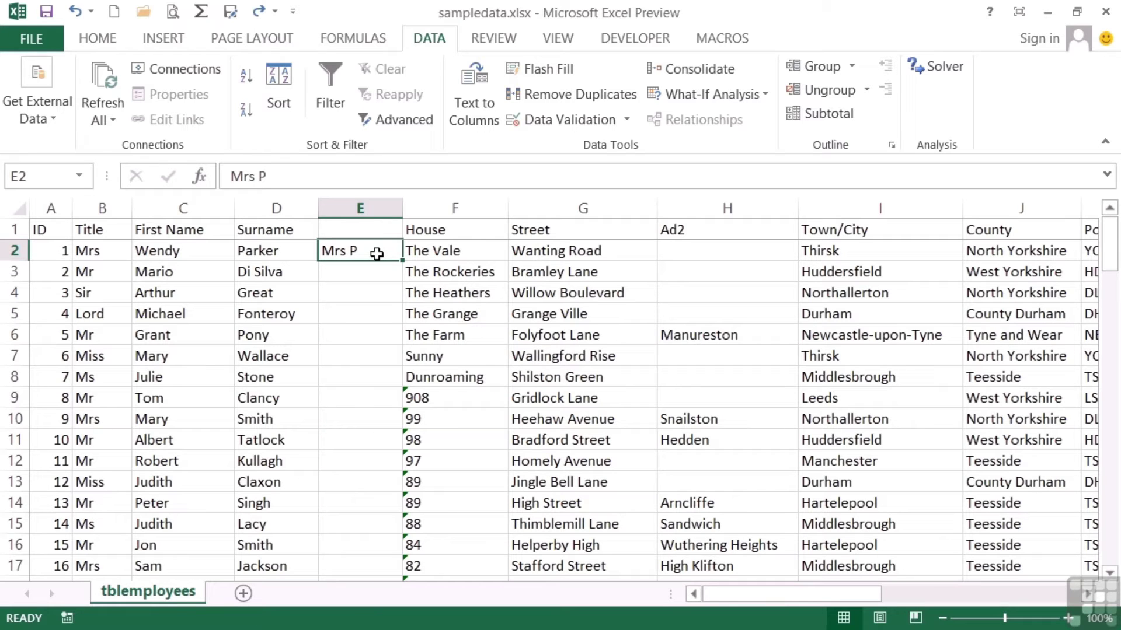
Try a first-name plus 'TH' sample in E2, Flash Fill it, then undo the fill
text(W)
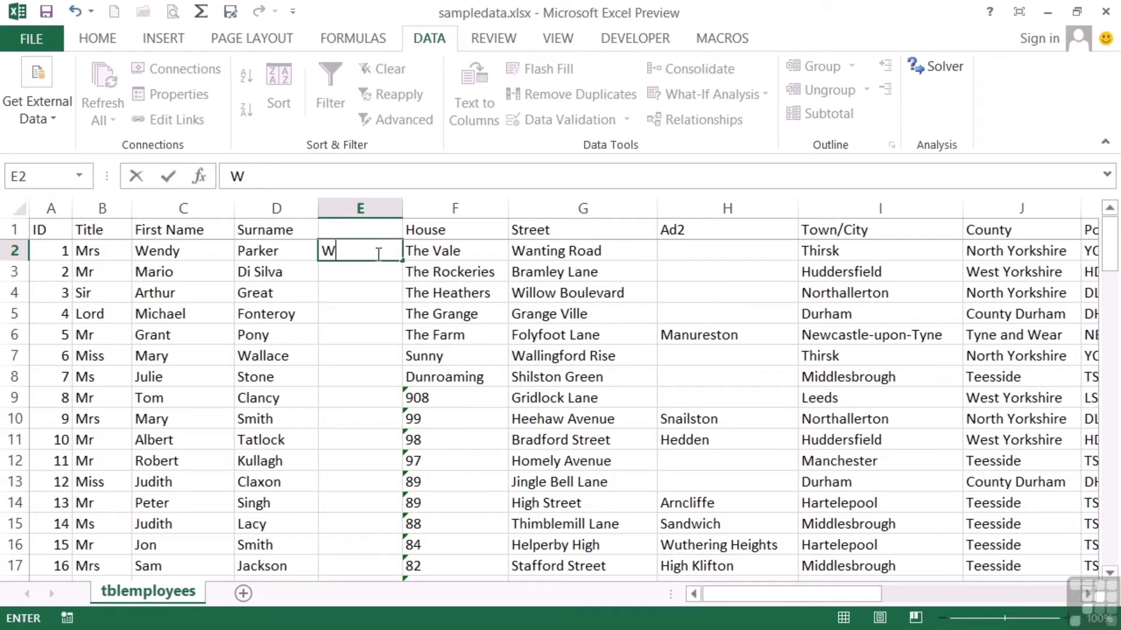
text(endy TH)
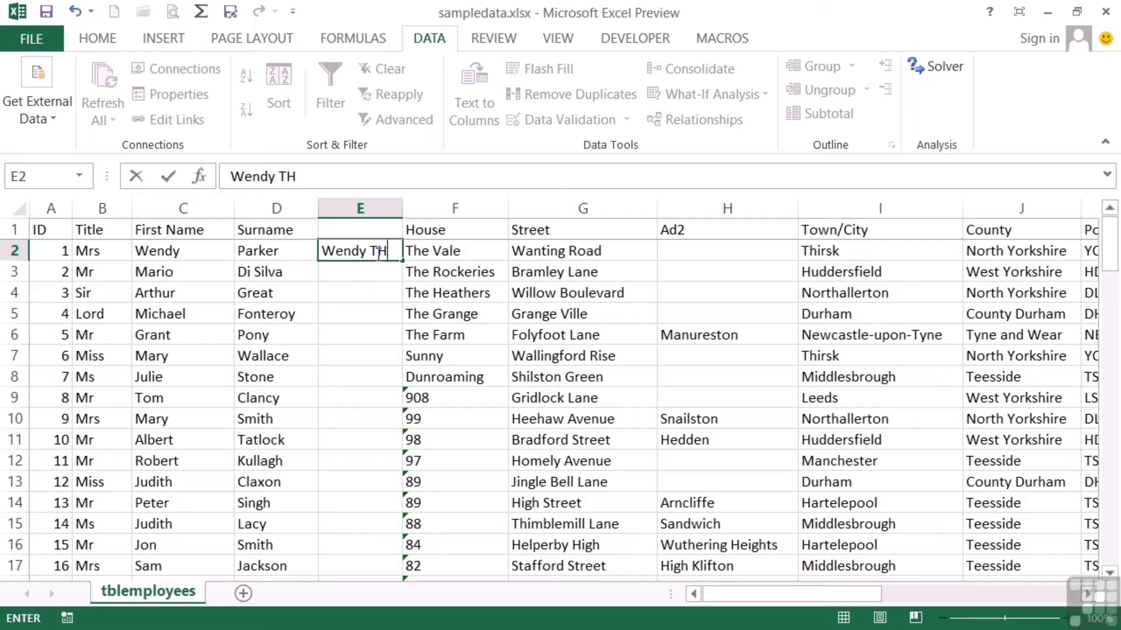
key(Return)
click(377, 253)
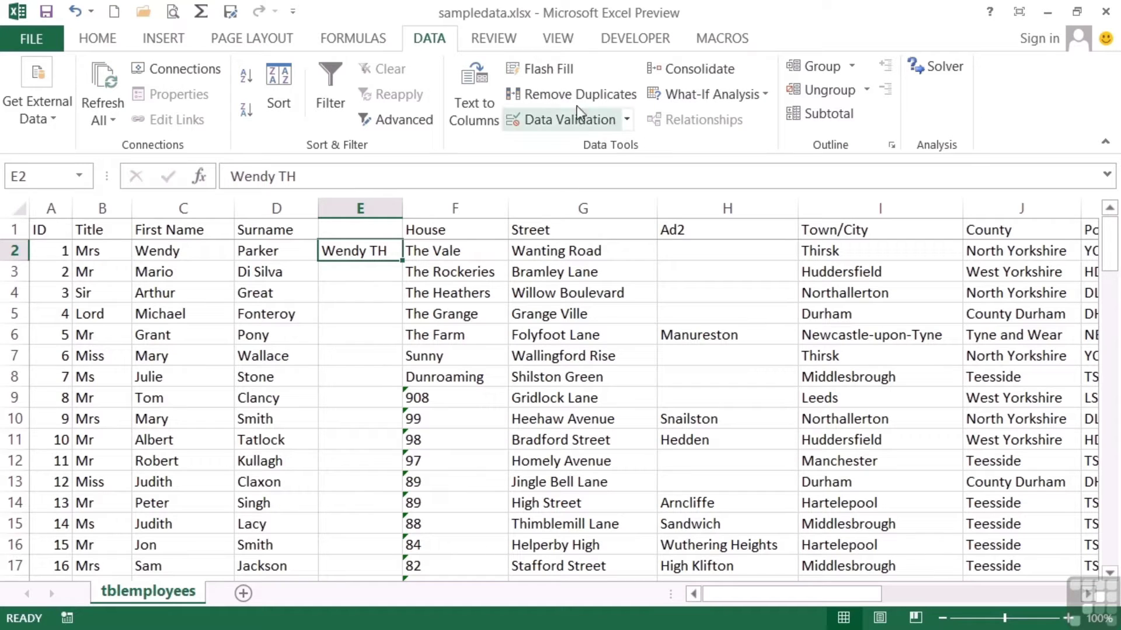
click(560, 75)
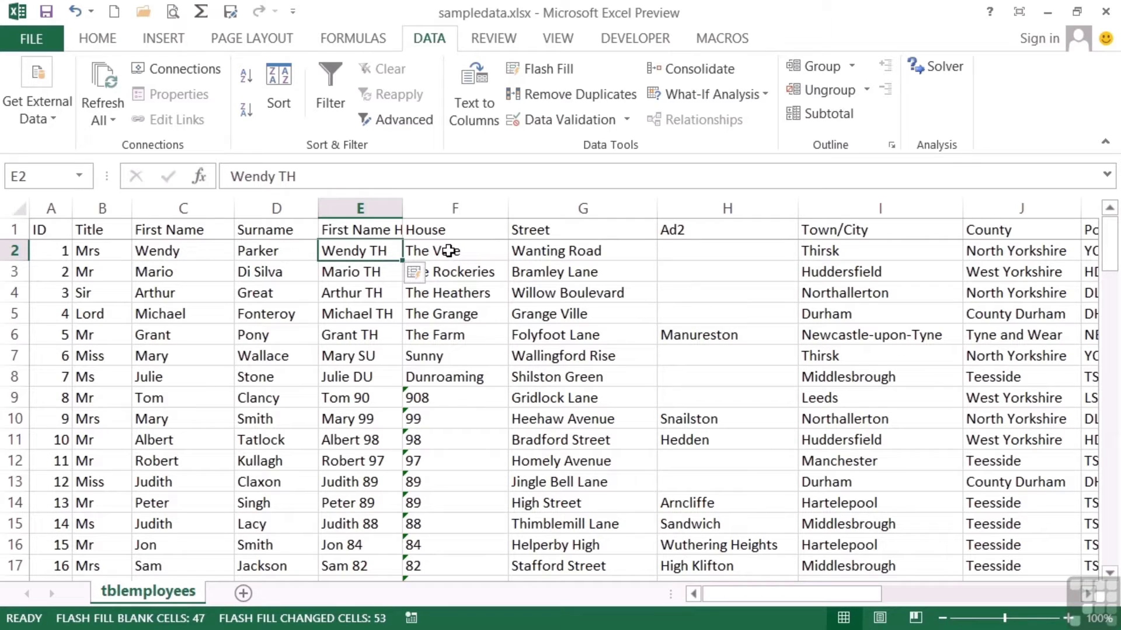
click(414, 272)
click(444, 303)
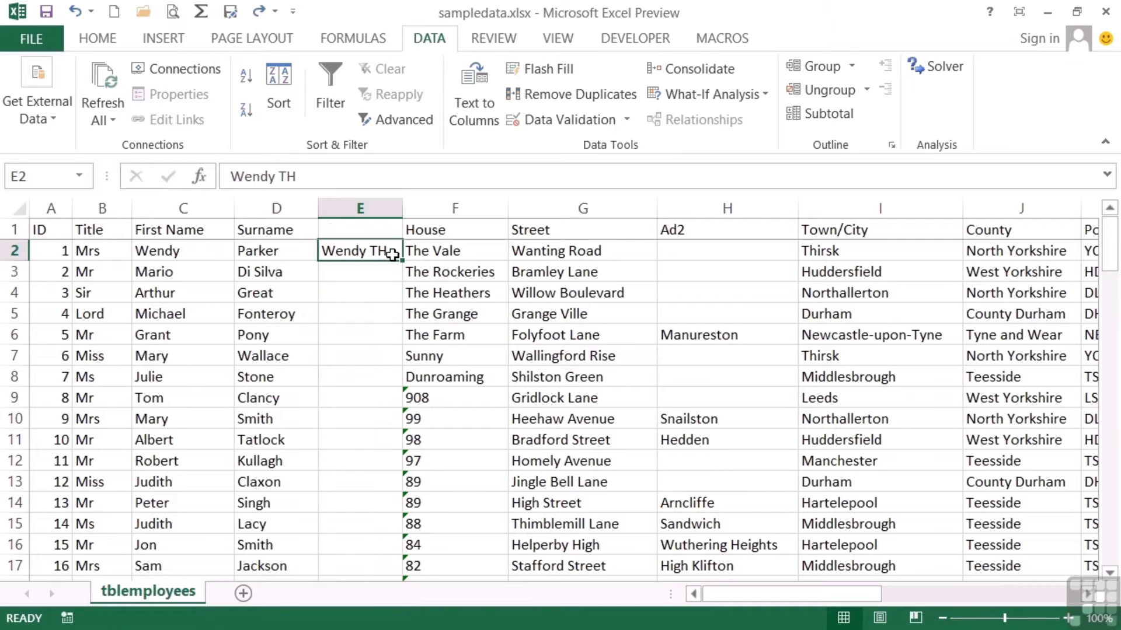
Change the E2 sample to first name plus 'Thir', Flash Fill and widen, then undo both
double_click(394, 255)
key(BackSpace)
text(h)
key(Return)
click(393, 253)
click(540, 69)
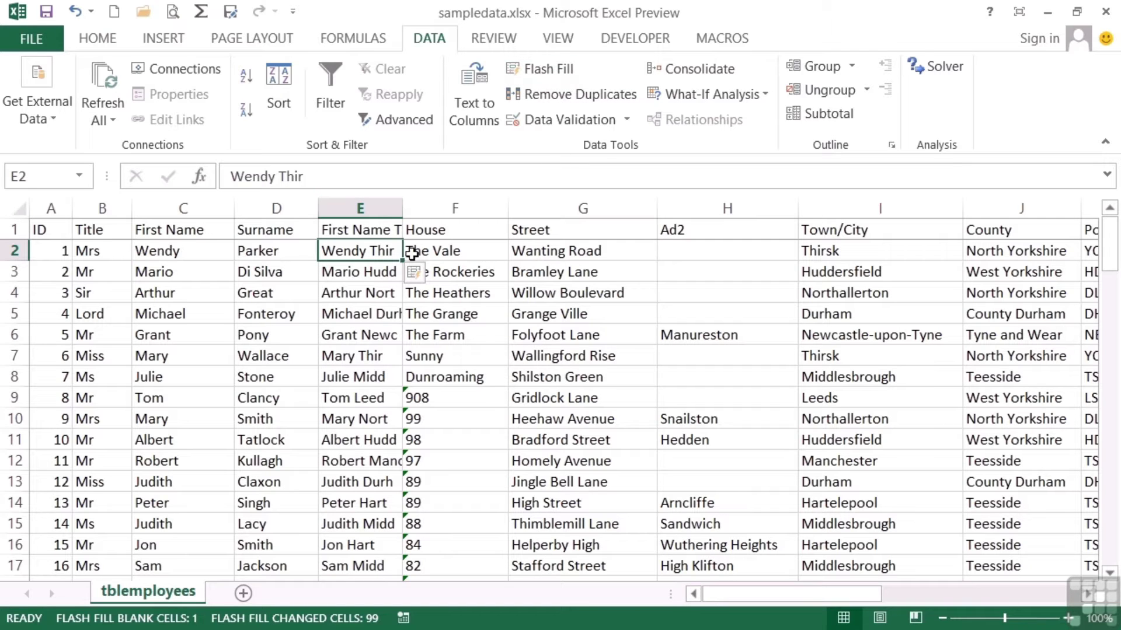
drag(402, 208, 465, 213)
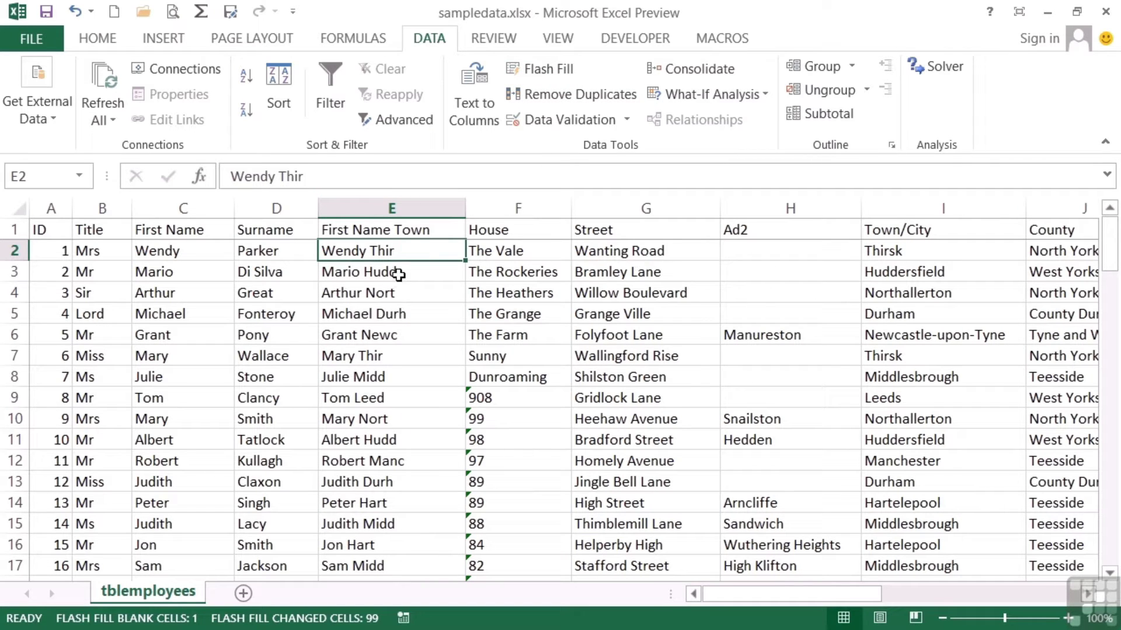
click(76, 13)
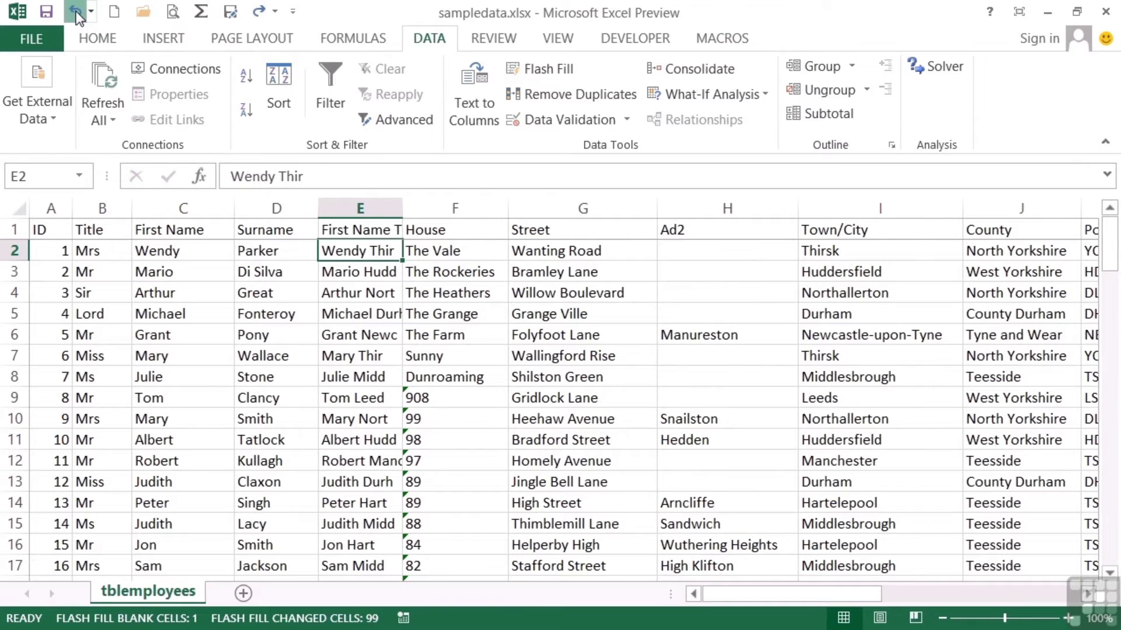
click(76, 13)
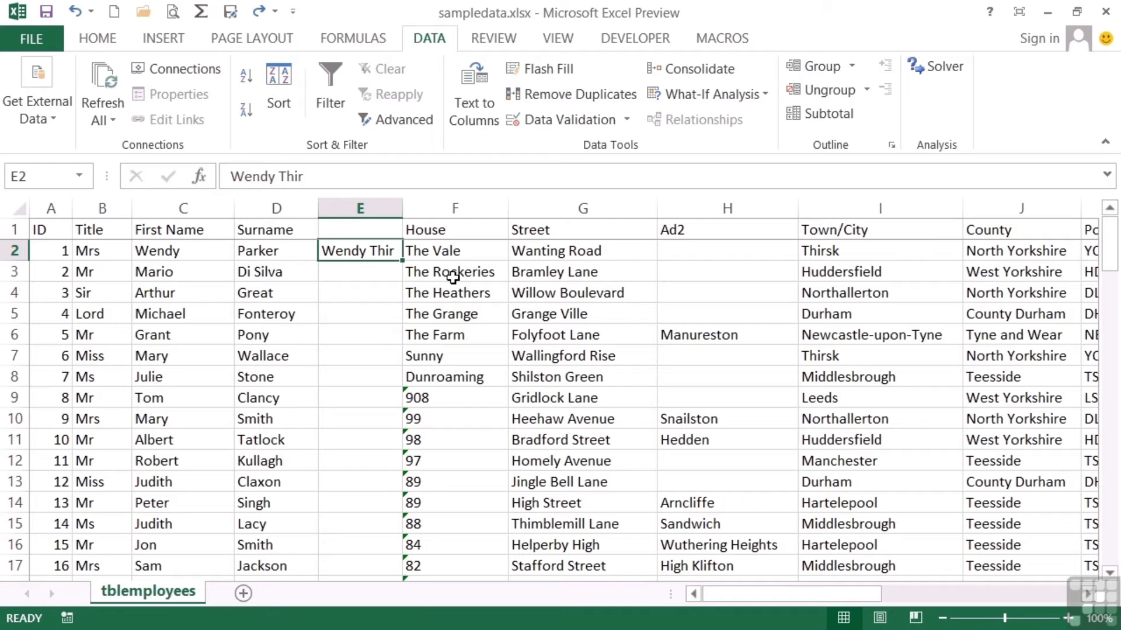
Enter a title, first initial and surname sample in E2, widen column E, and Flash Fill it down
text(Mrs W Parke)
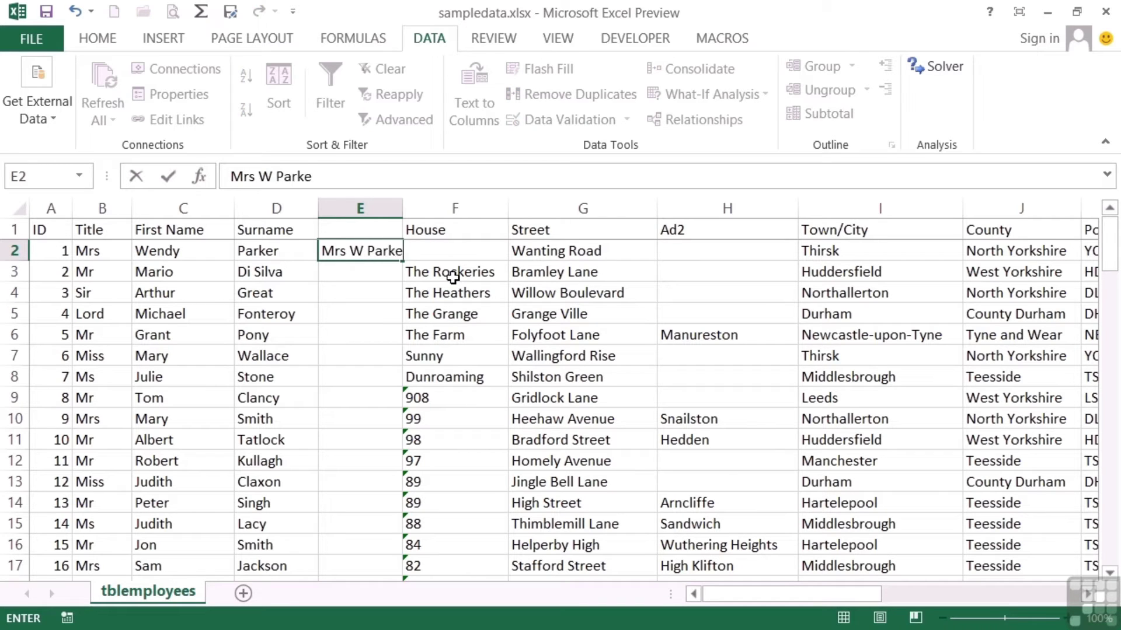
key(Return)
drag(402, 211, 454, 211)
click(426, 250)
click(562, 68)
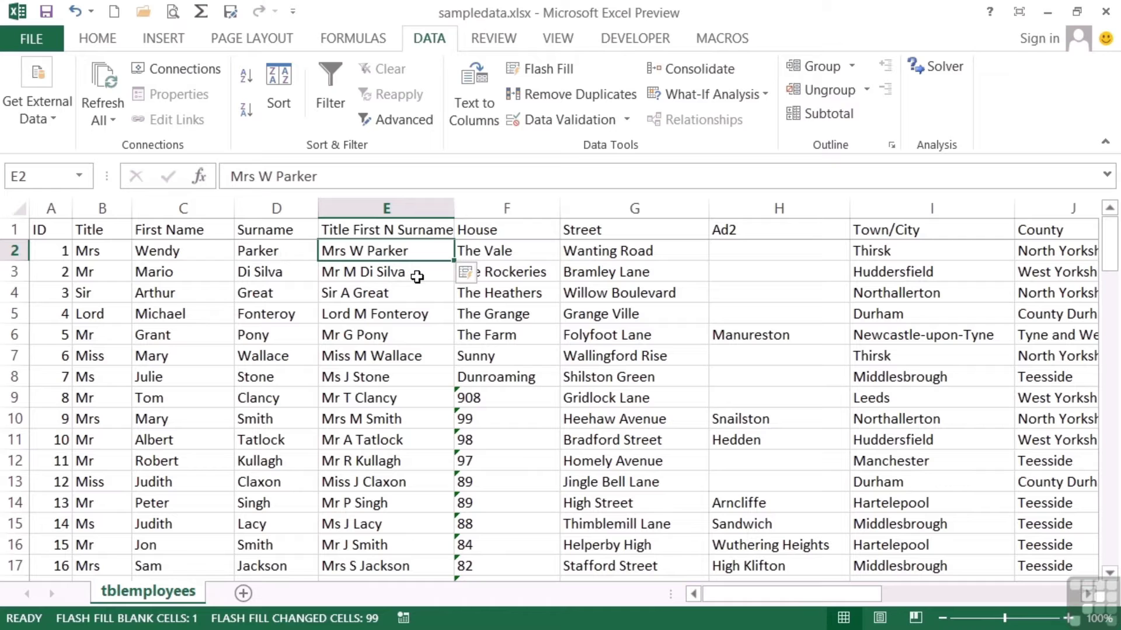
drag(807, 594, 916, 601)
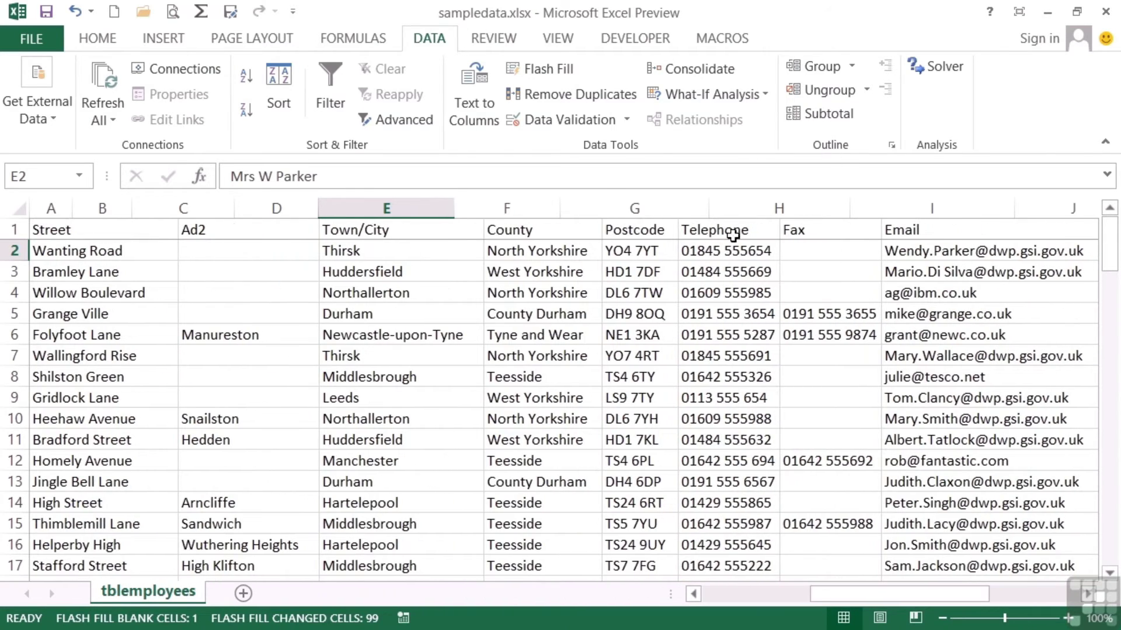
Insert a blank column L before the Telephone column
click(721, 212)
right_click(736, 213)
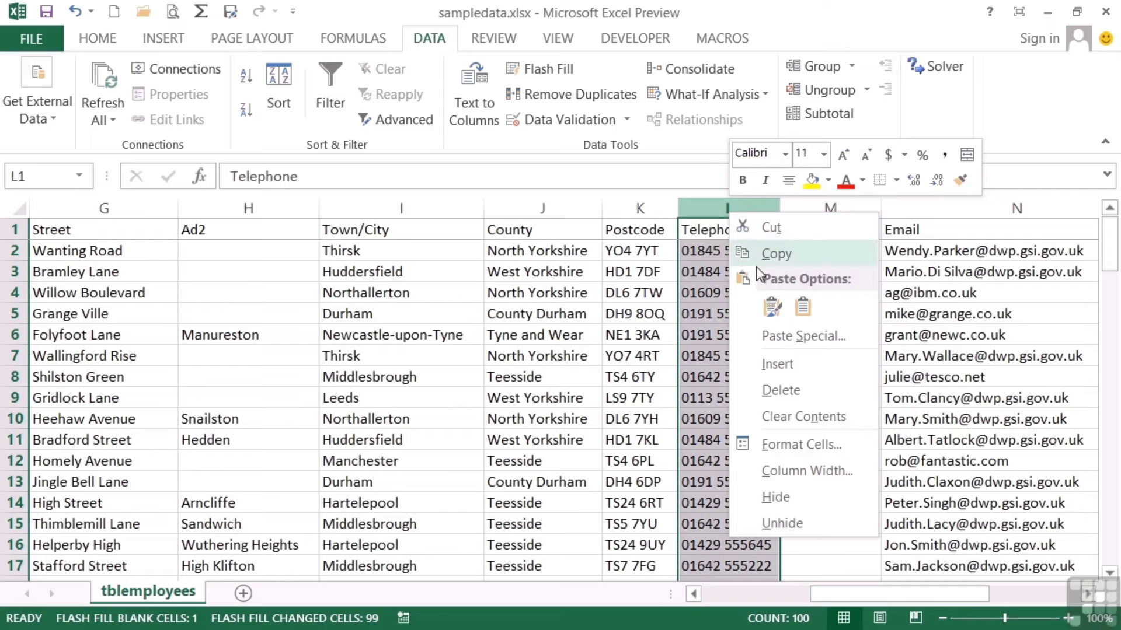
click(784, 370)
Enter YO4 in L2 and Flash Fill the postcode areas such as HD1 and TS24
click(708, 250)
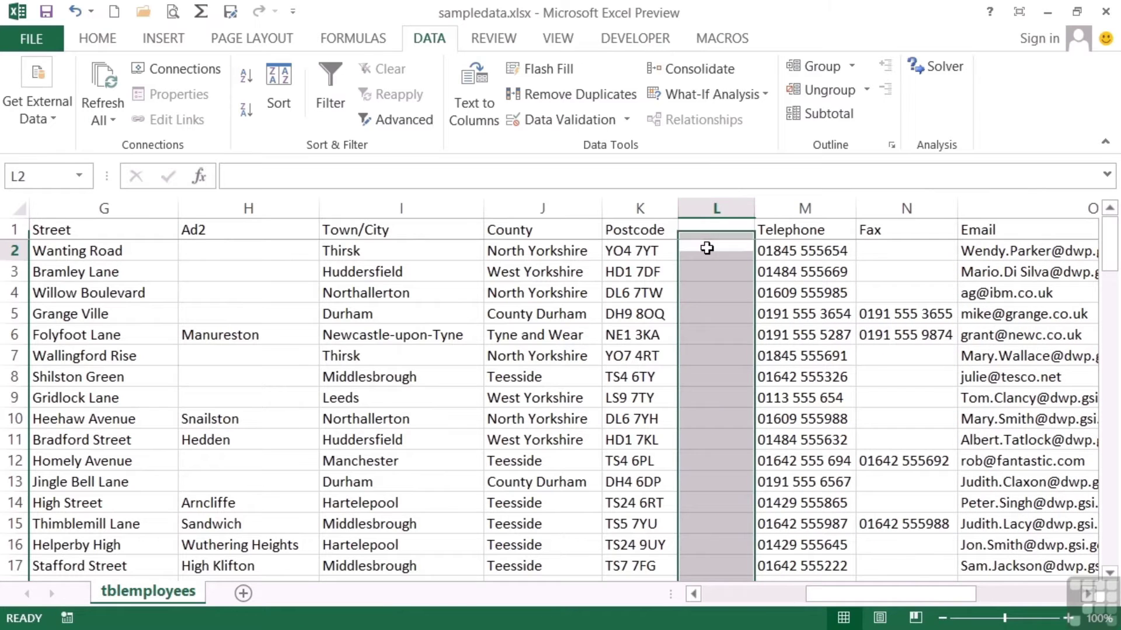
text(YO4)
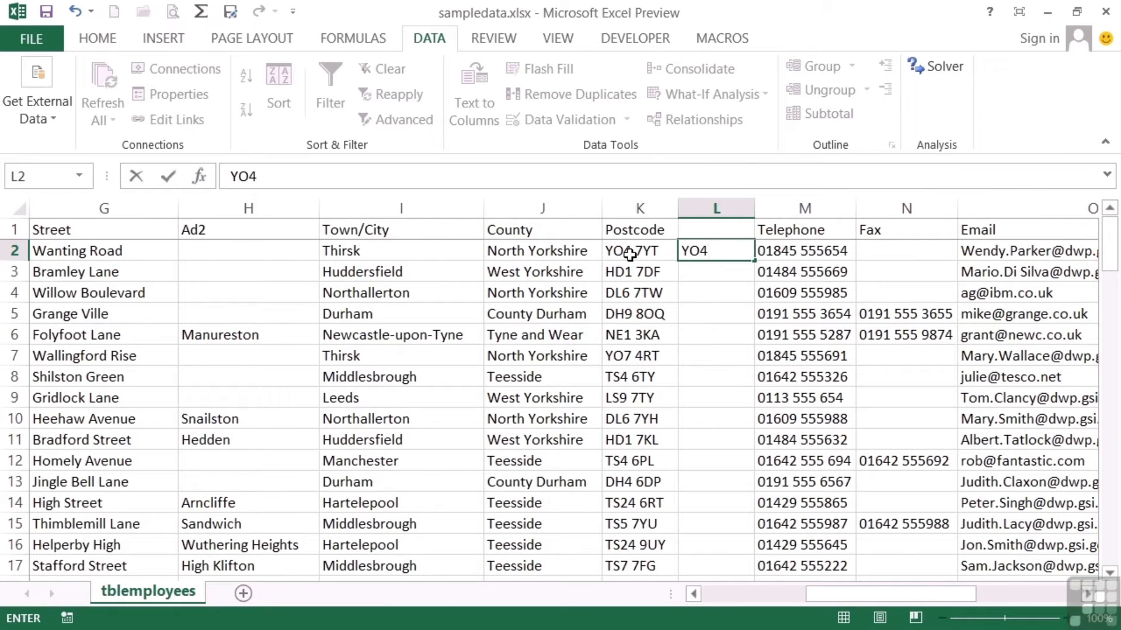
click(755, 251)
click(748, 252)
click(548, 70)
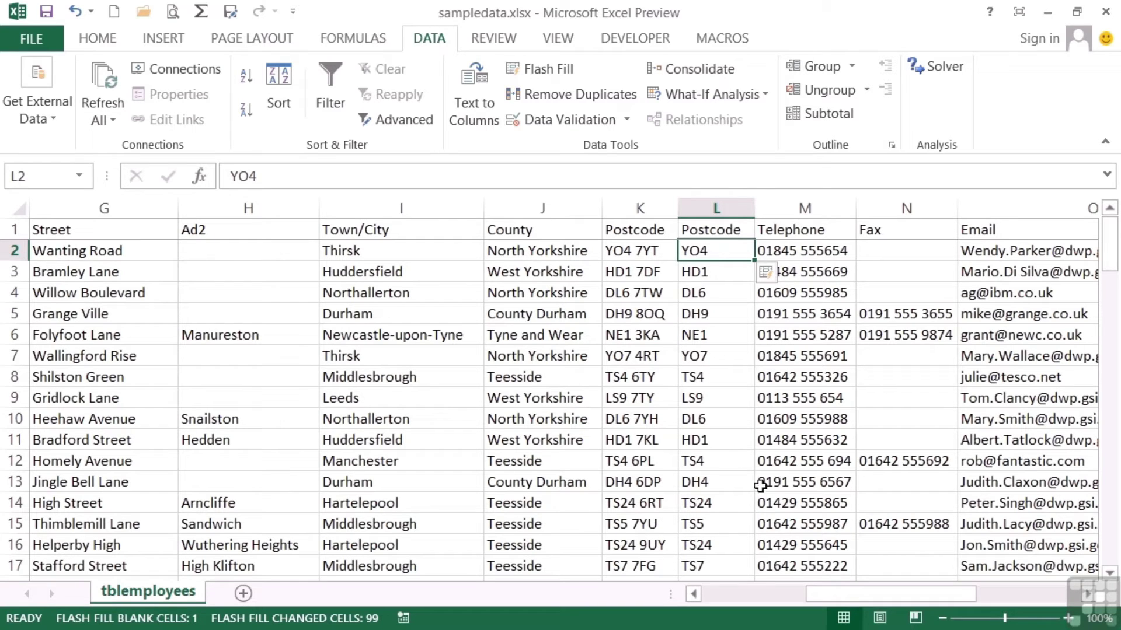
click(714, 505)
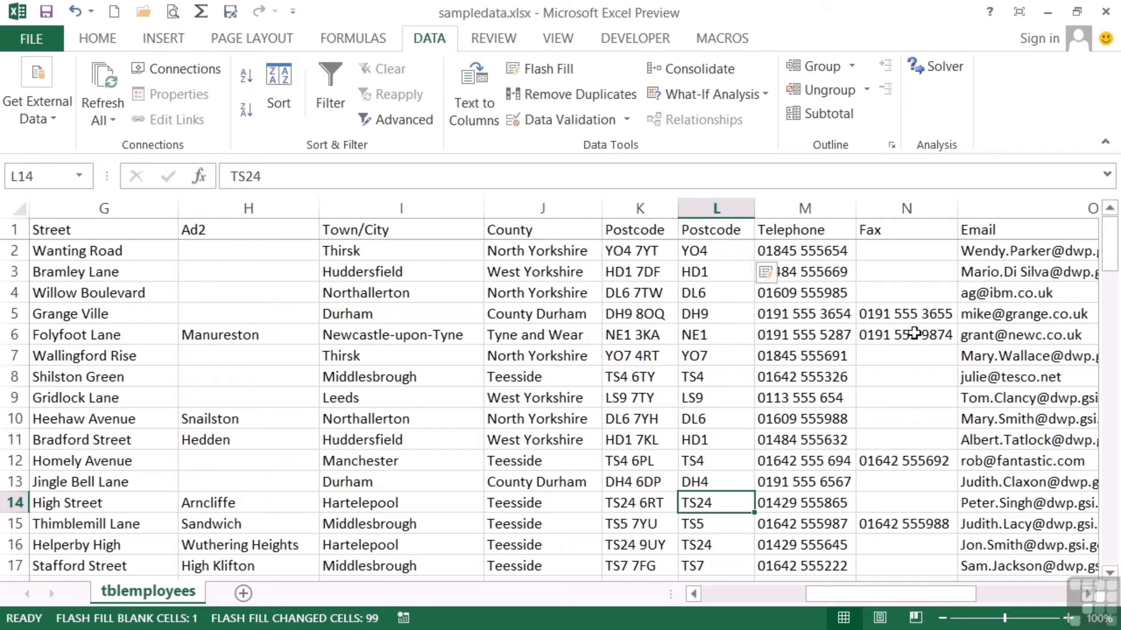
click(885, 208)
Insert a blank column N before the Fax column
right_click(887, 209)
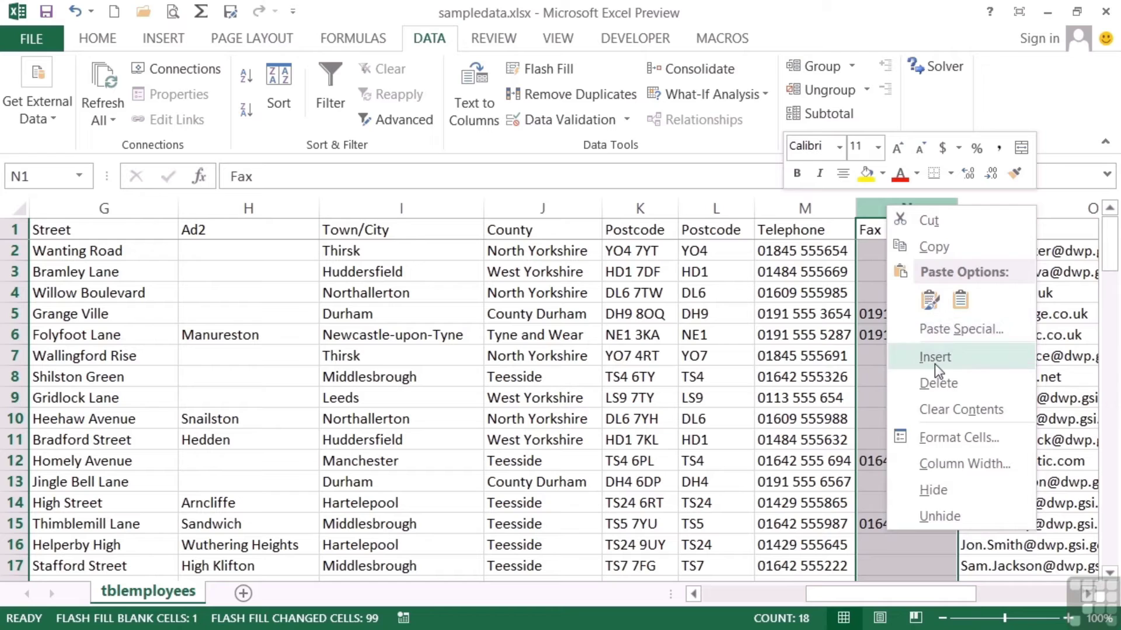
click(934, 358)
click(878, 230)
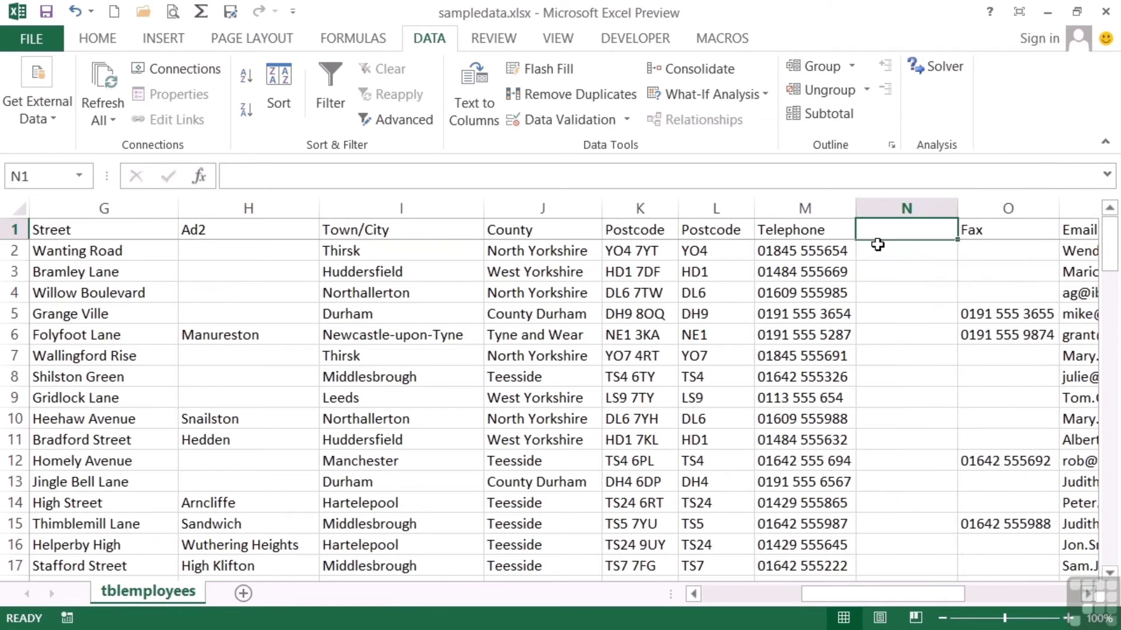
Enter '01845 in N2 and Flash Fill each number's area code, such as 0191 and 01642
click(877, 245)
text('01845)
key(Return)
click(879, 248)
click(549, 70)
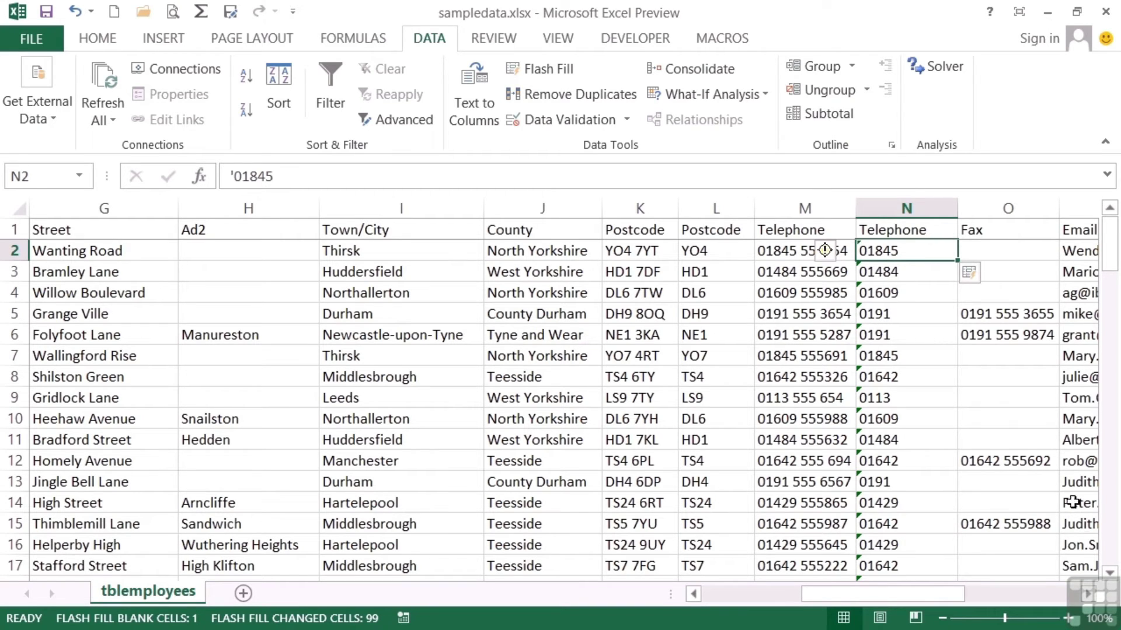
click(1086, 595)
click(1086, 594)
click(1087, 594)
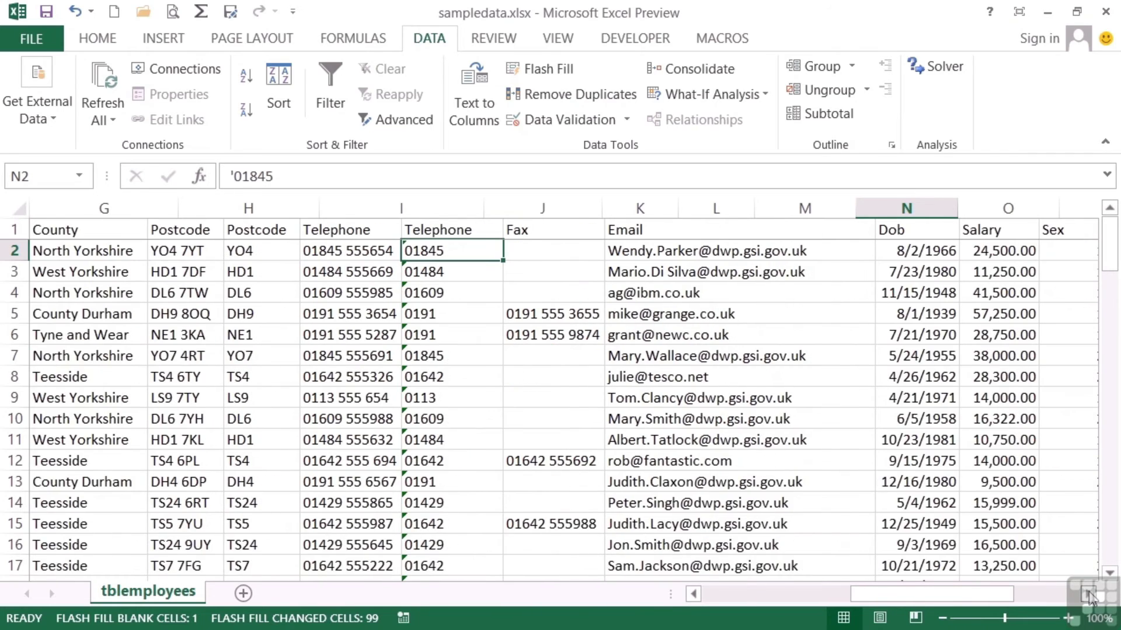
click(1086, 594)
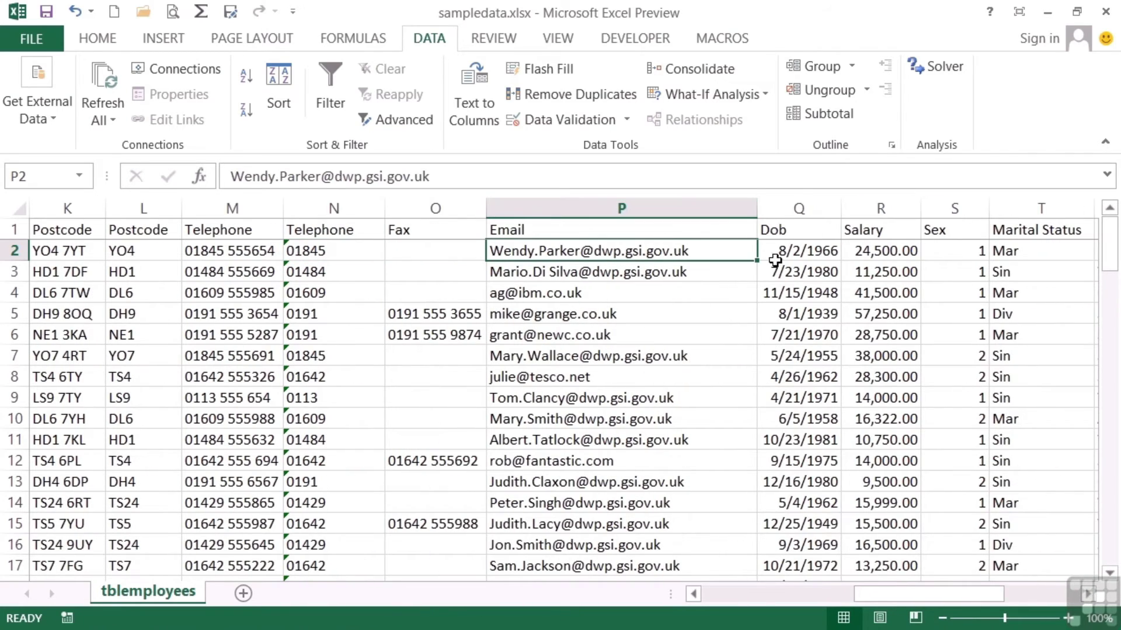
Insert a blank column Q before the Dob column
click(799, 208)
right_click(799, 208)
click(849, 364)
Enter the first employee's first.last username in Q2, try Flash Fill, then undo the misguessed fill
click(786, 254)
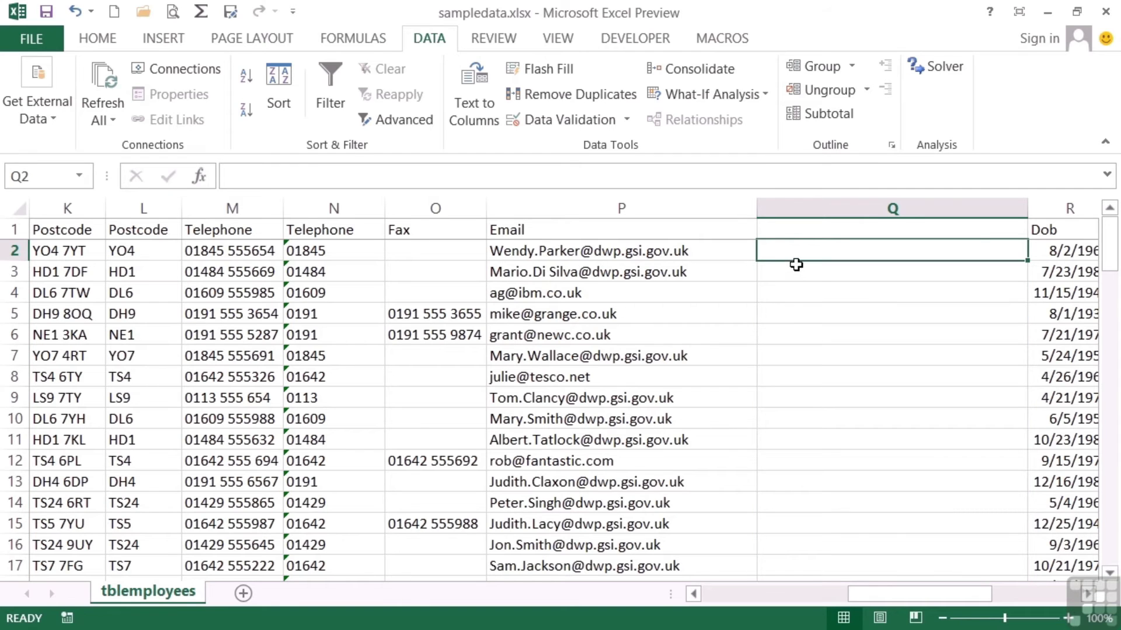
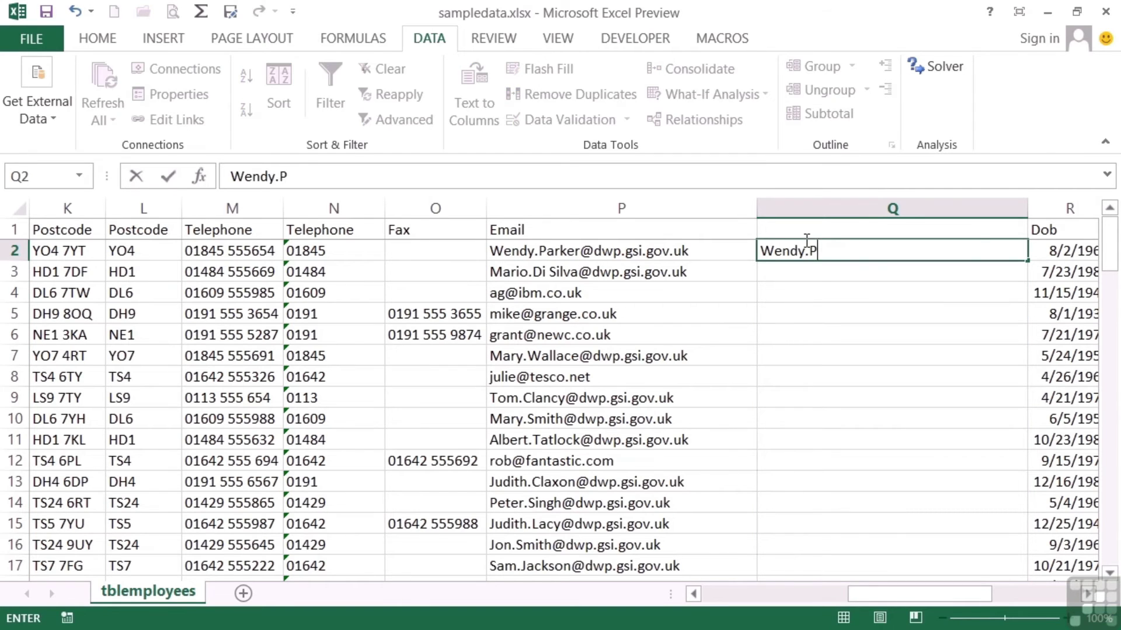
key(Return)
click(825, 250)
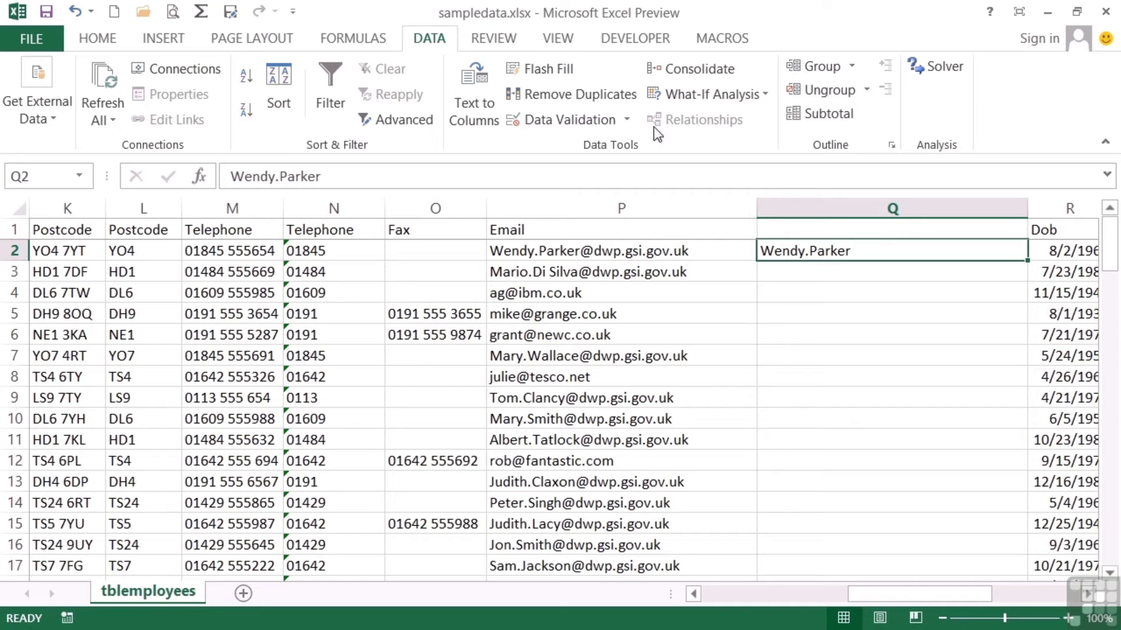
click(563, 69)
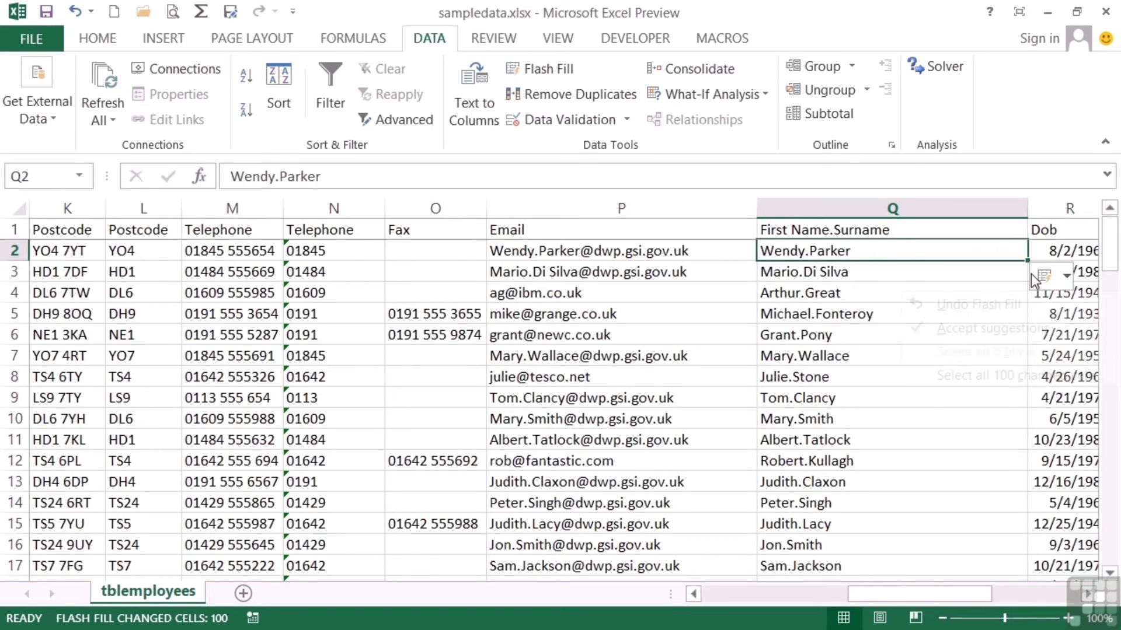
click(1050, 274)
click(1018, 315)
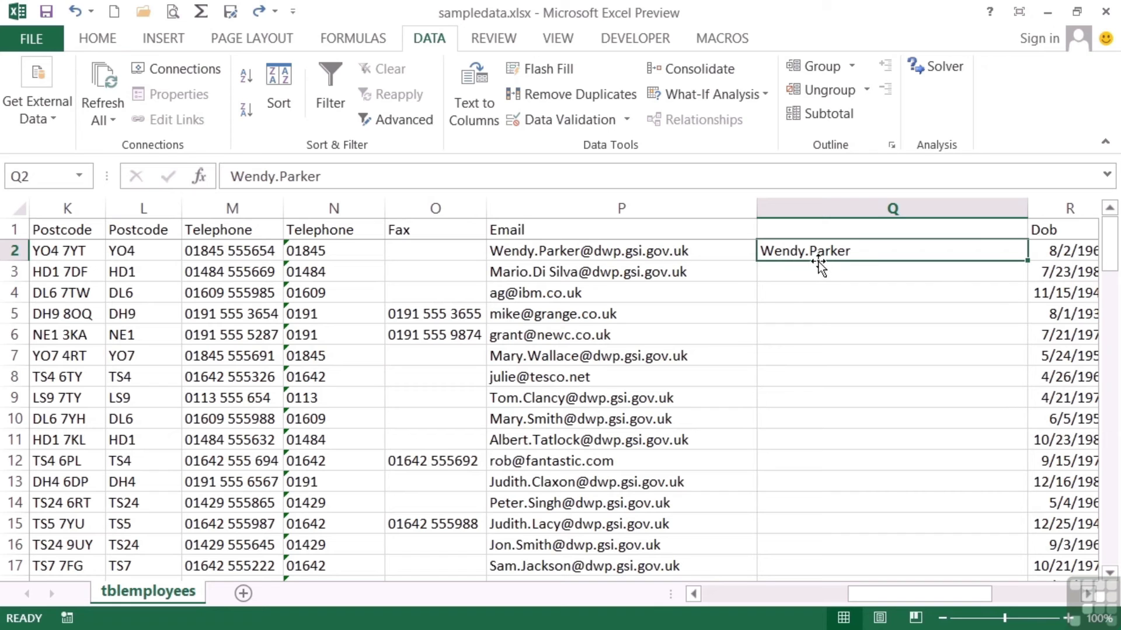
Insert a column before Email, then Flash Fill column R with usernames like ag and mike
click(537, 208)
right_click(539, 213)
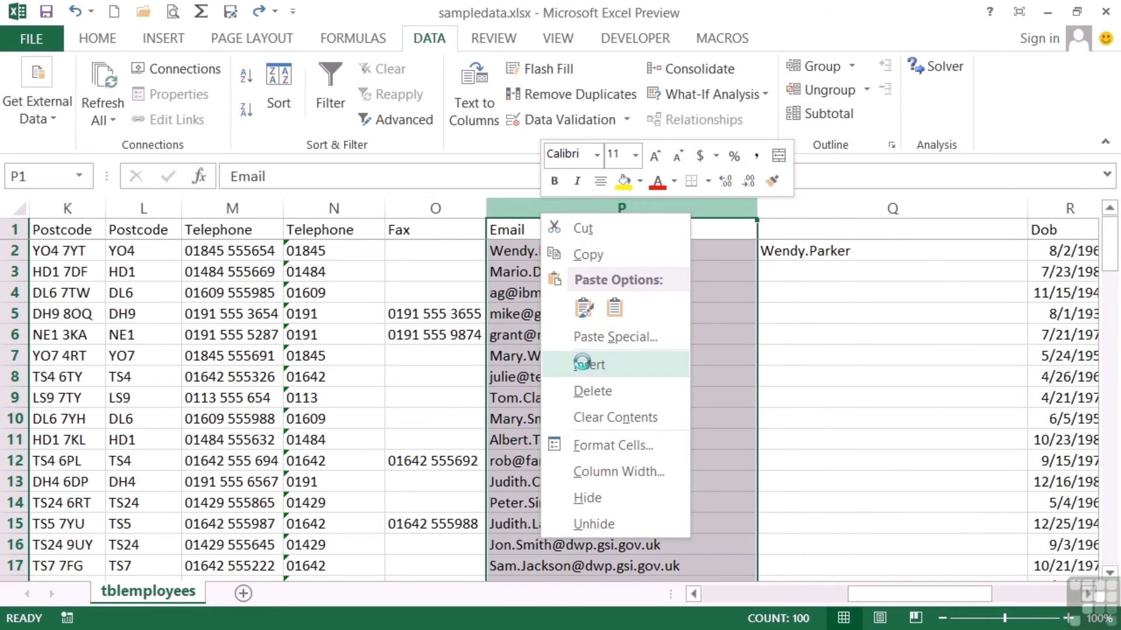
click(582, 363)
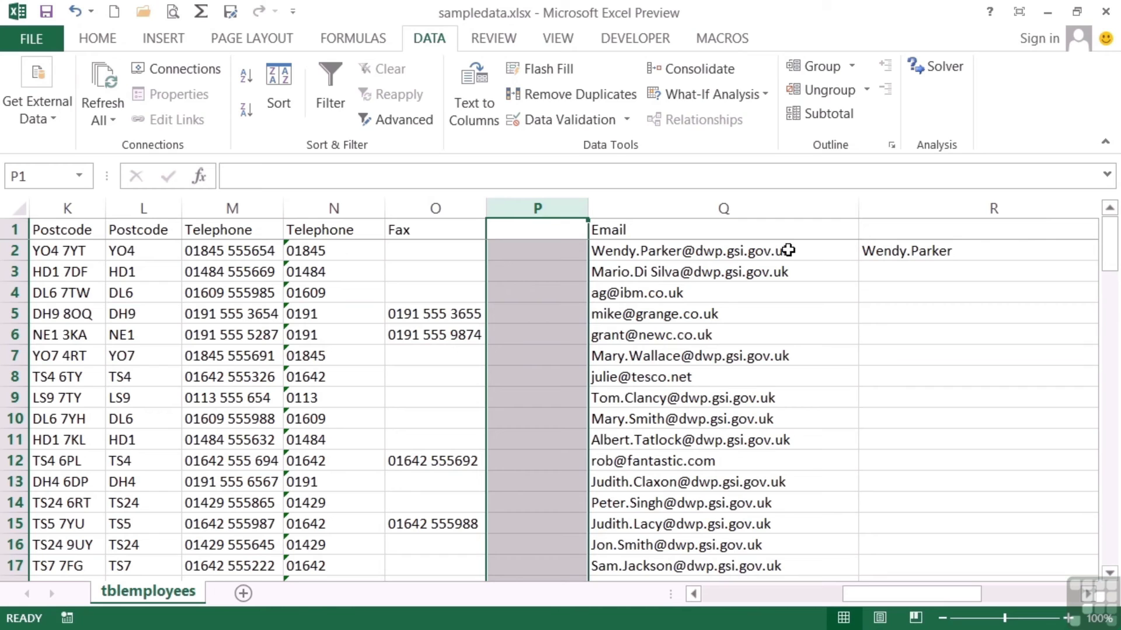
click(898, 252)
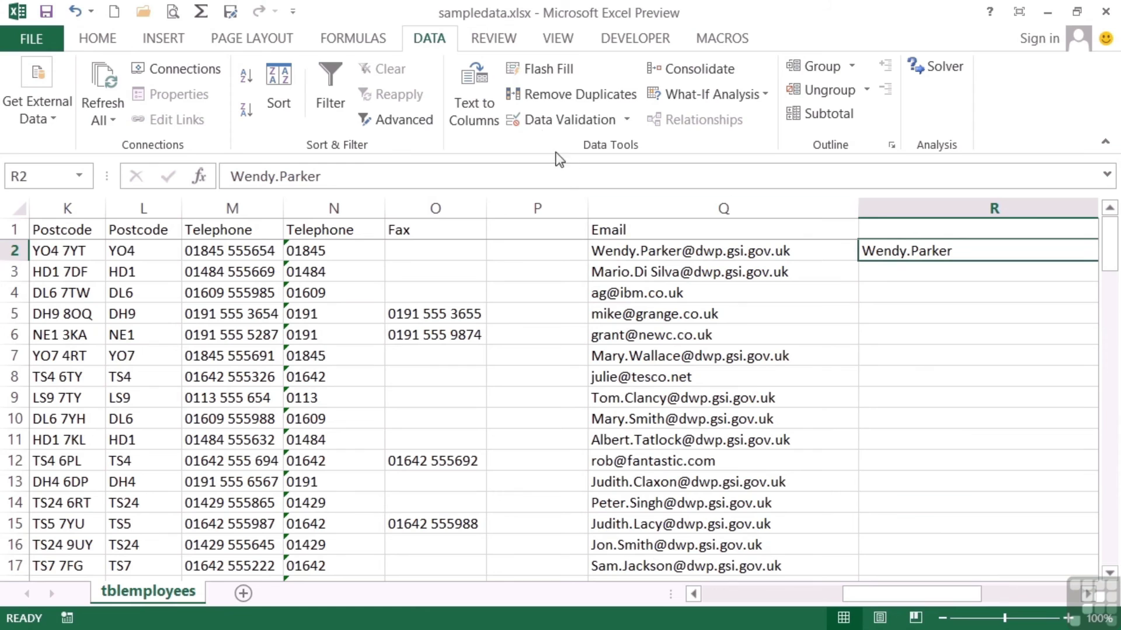
click(545, 75)
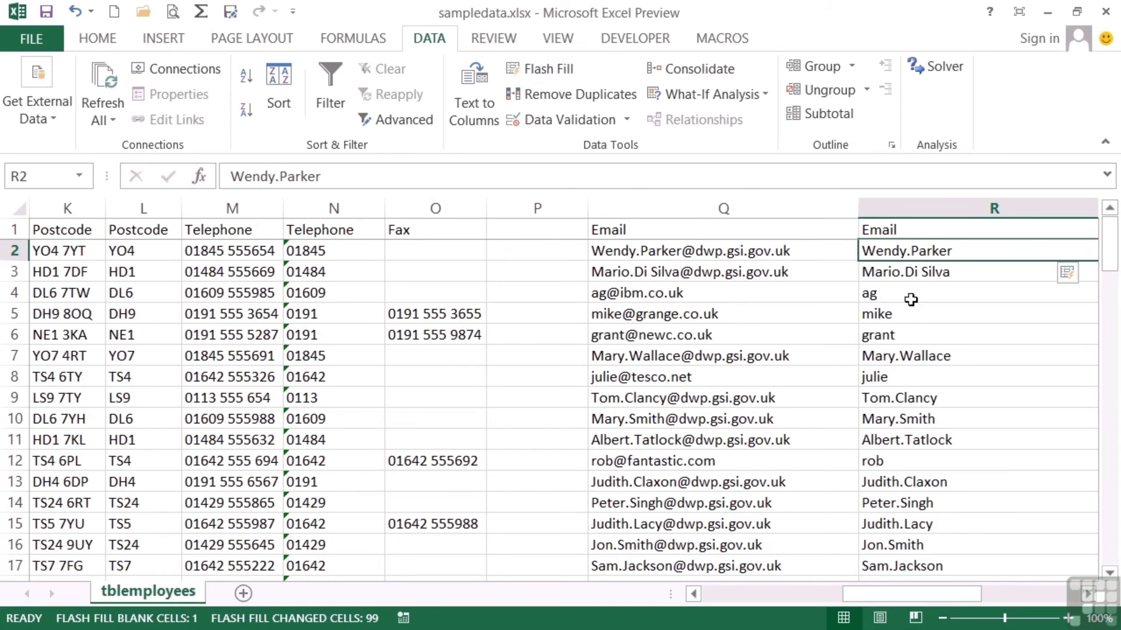